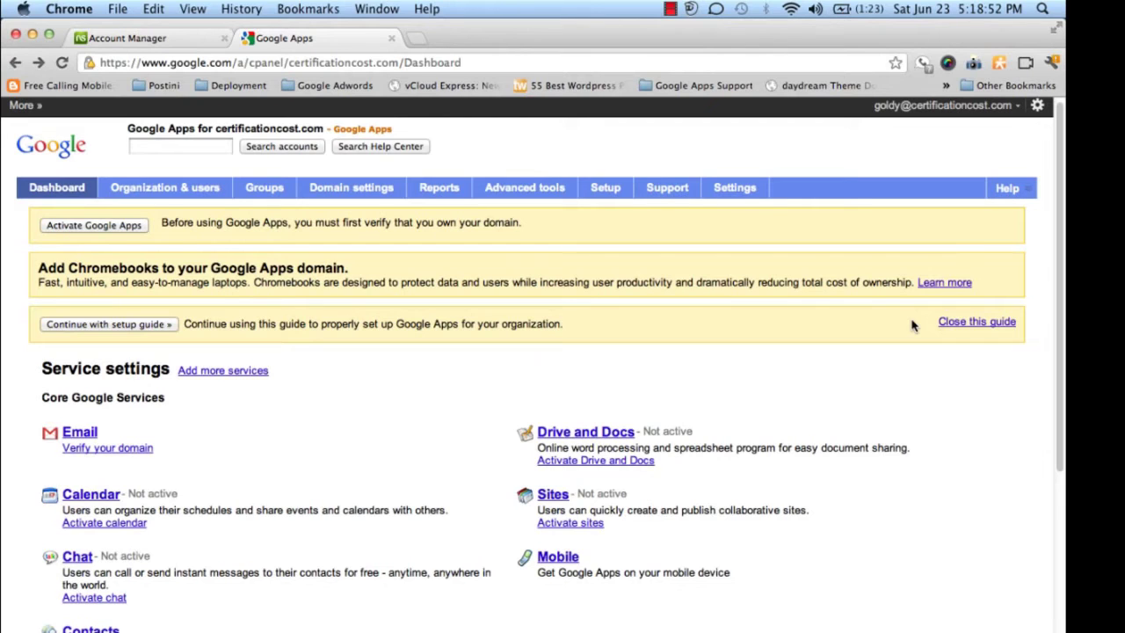
# - Start 'Verify your domain' for certificationcost.com from the Google Apps dashboard's Email section
pyautogui.click(176, 46)
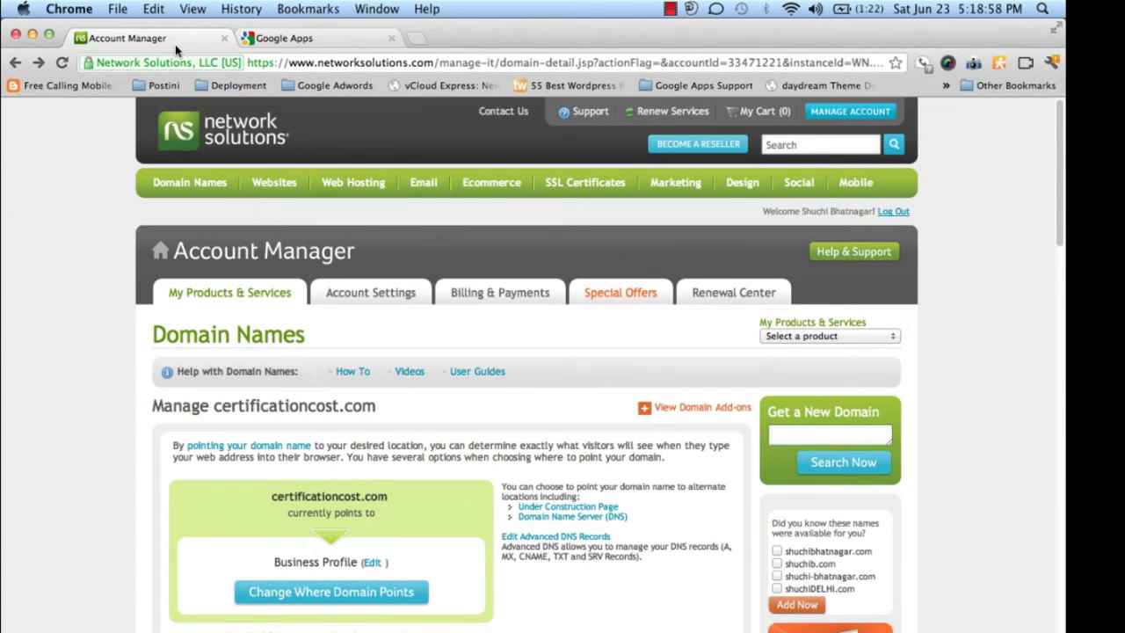
pyautogui.click(273, 50)
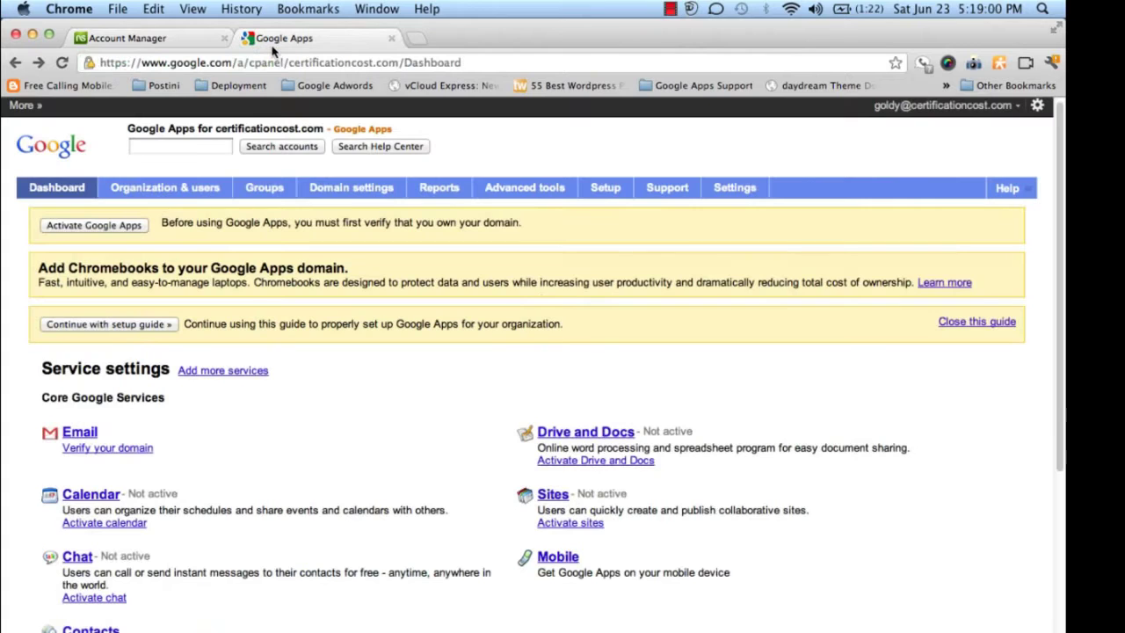
pyautogui.click(135, 451)
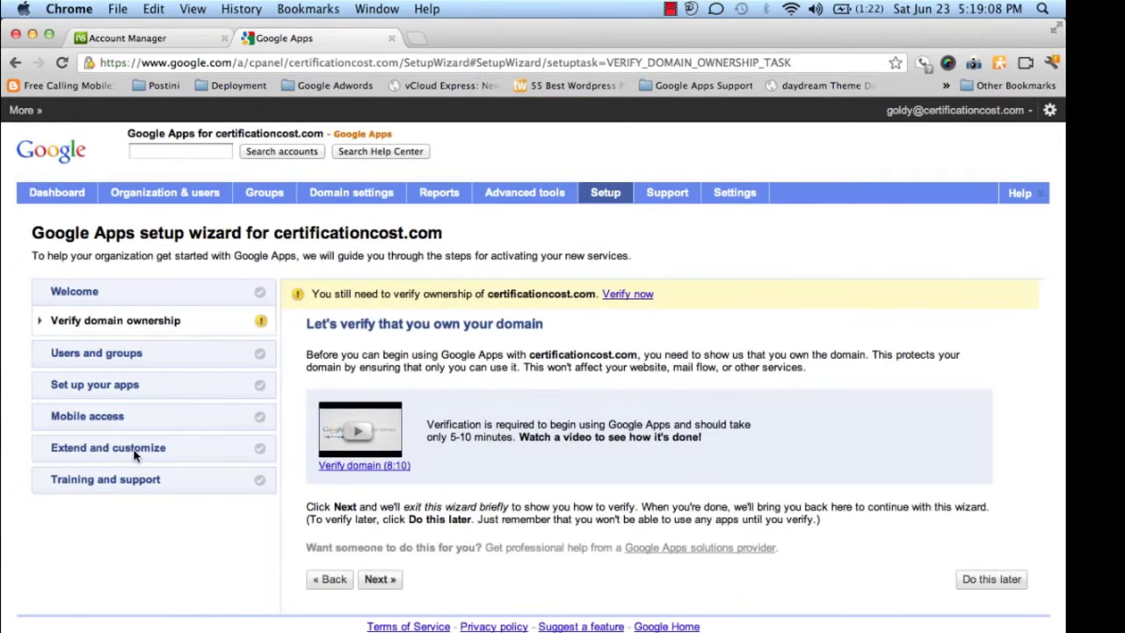
# - Pick the Domain name provider verification method with NetworkSolutions.com as the registrar
pyautogui.click(378, 578)
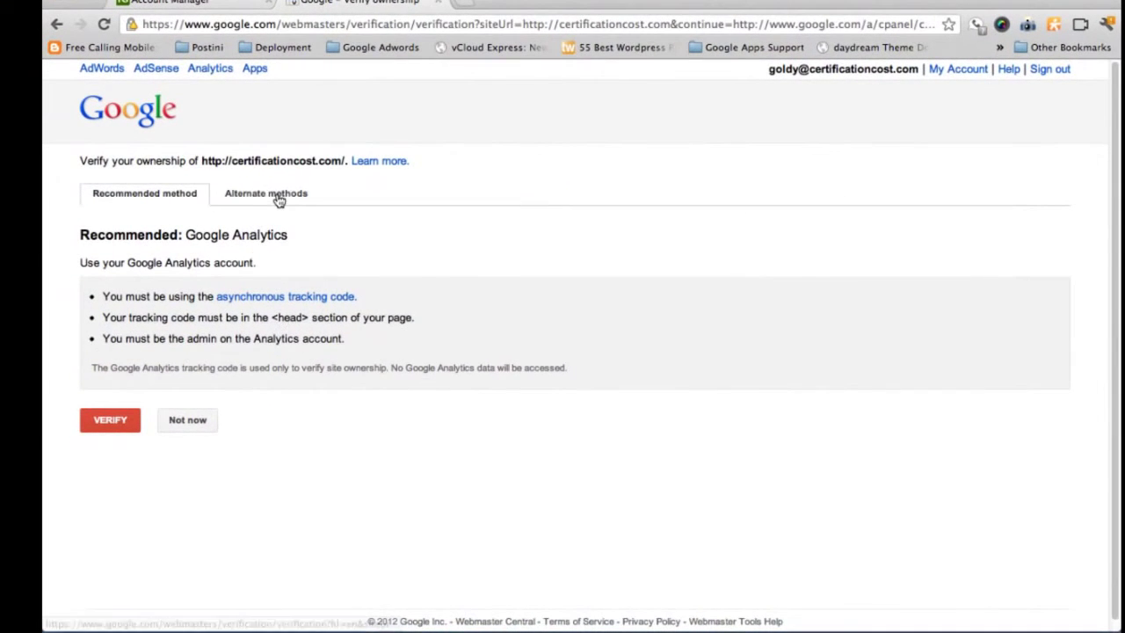
pyautogui.click(277, 199)
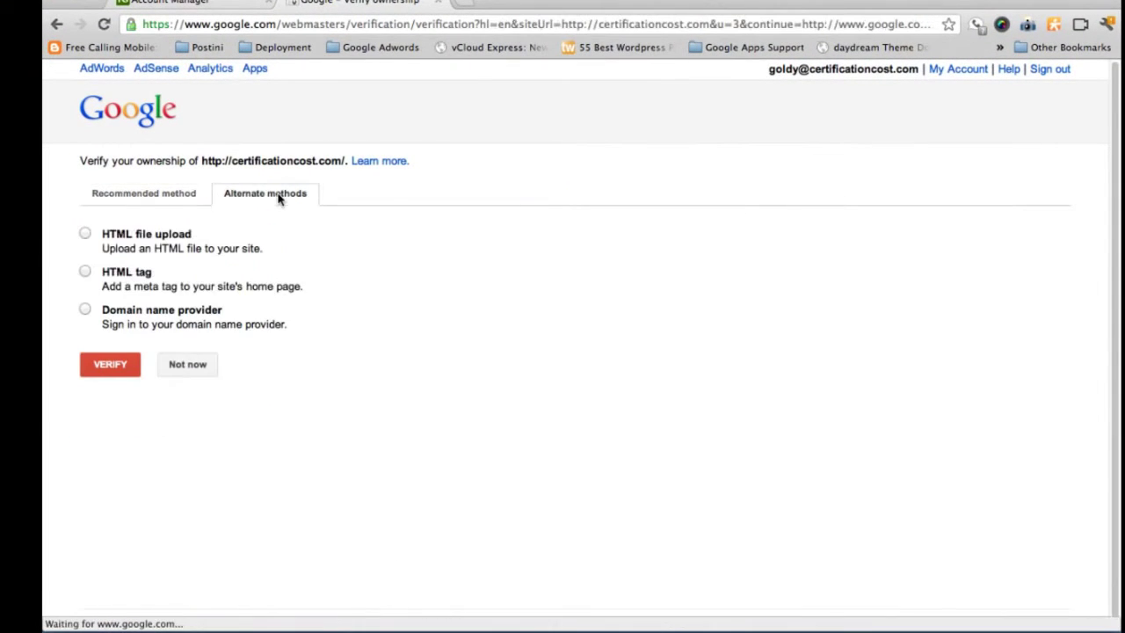
pyautogui.click(85, 309)
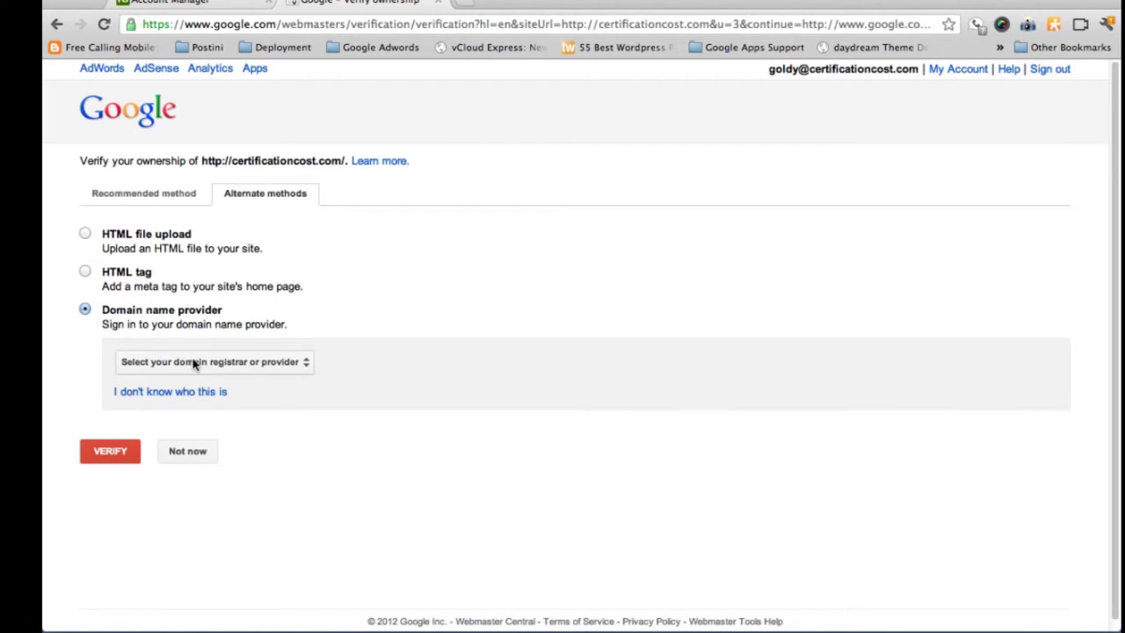
pyautogui.click(257, 366)
pyautogui.scroll(-3, 258, 367)
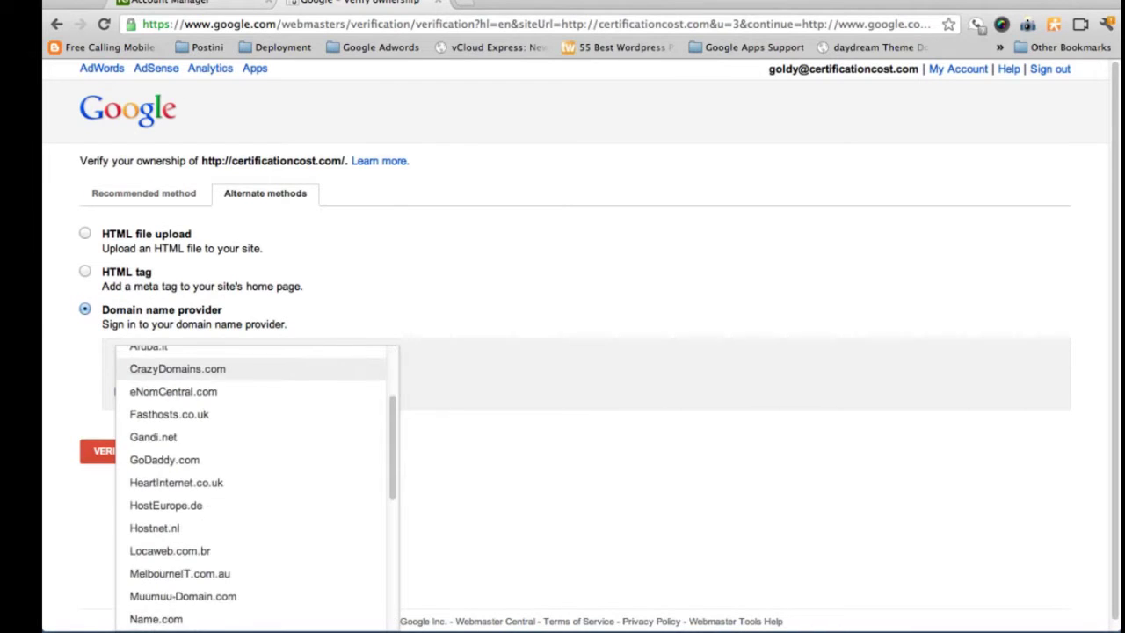
pyautogui.scroll(-1, 260, 369)
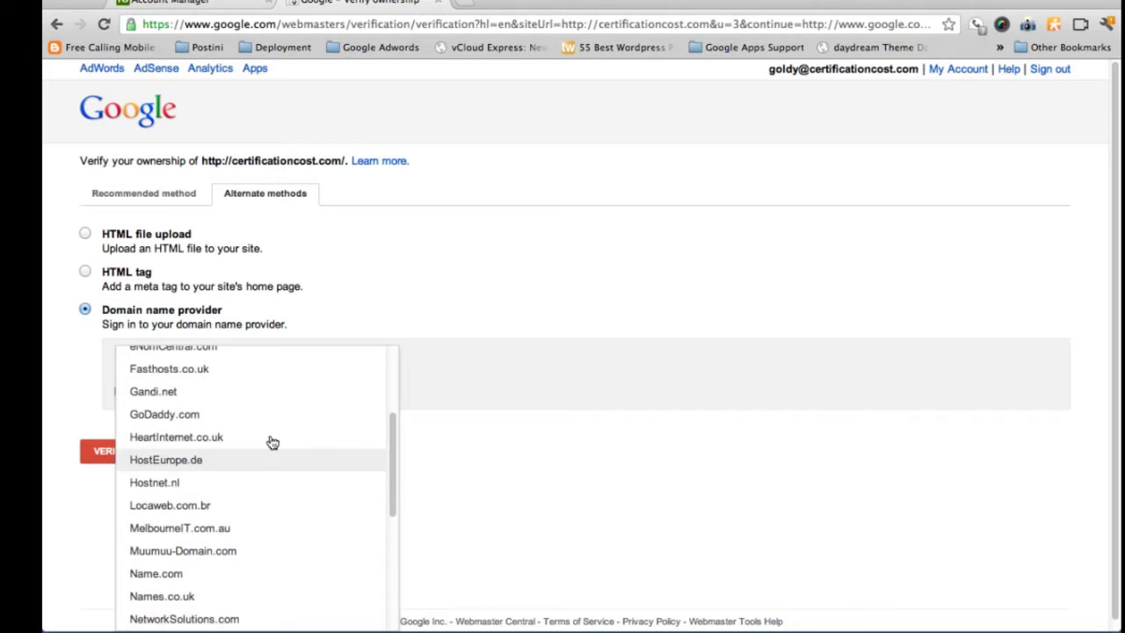
pyautogui.click(238, 620)
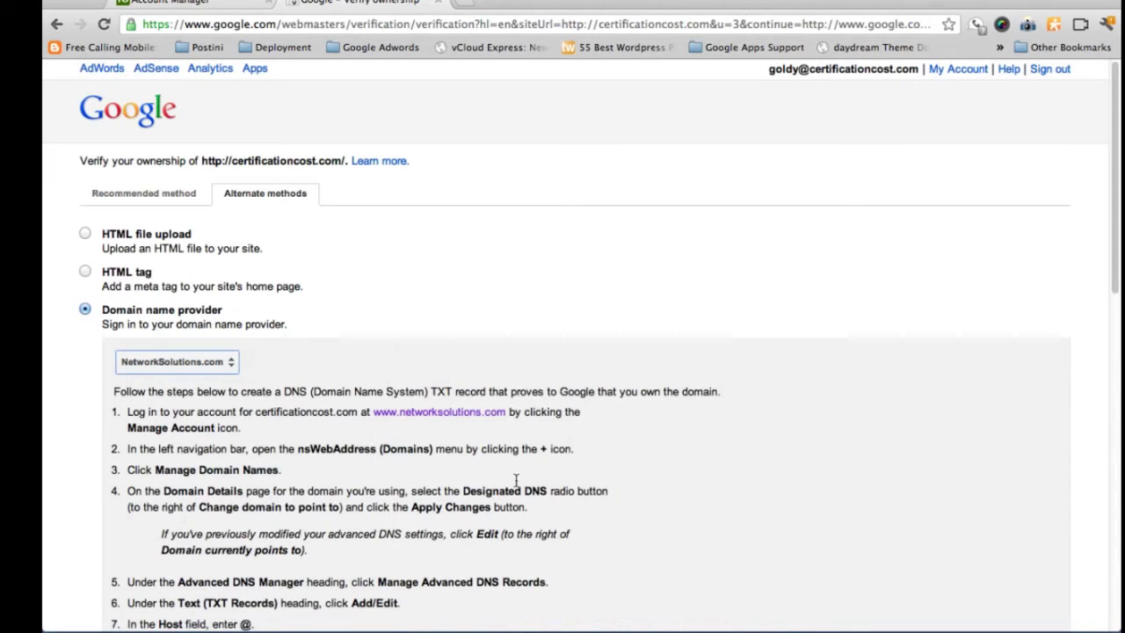
# - Copy the unique google-site-verification token for the TXT record
pyautogui.scroll(-2, 523, 493)
pyautogui.scroll(-5, 523, 492)
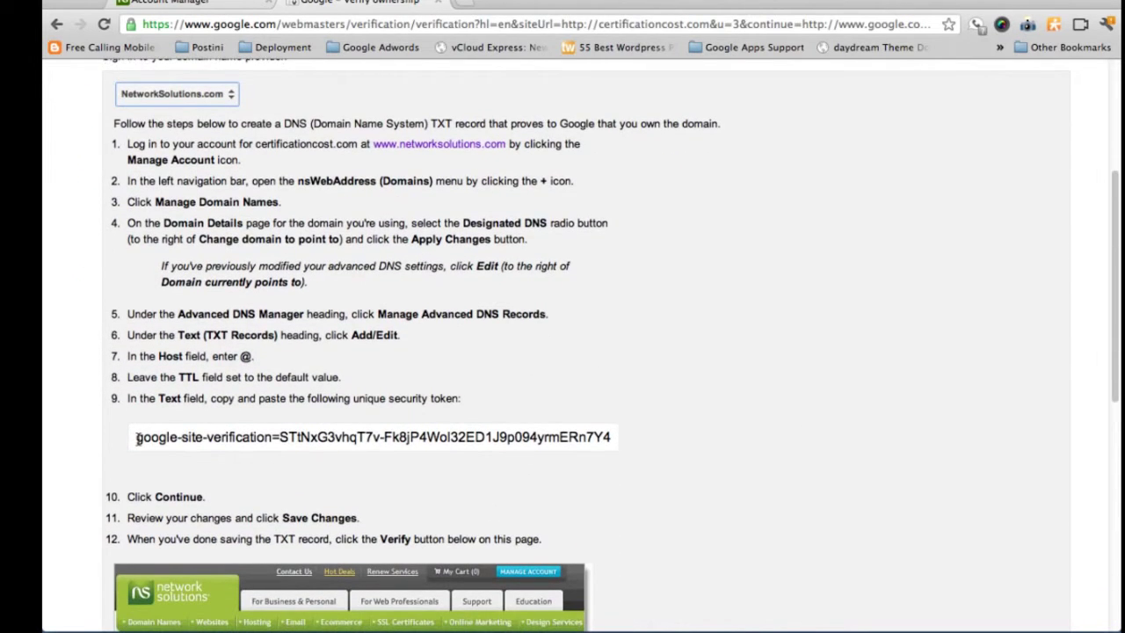
pyautogui.moveTo(138, 439); pyautogui.dragTo(613, 437)
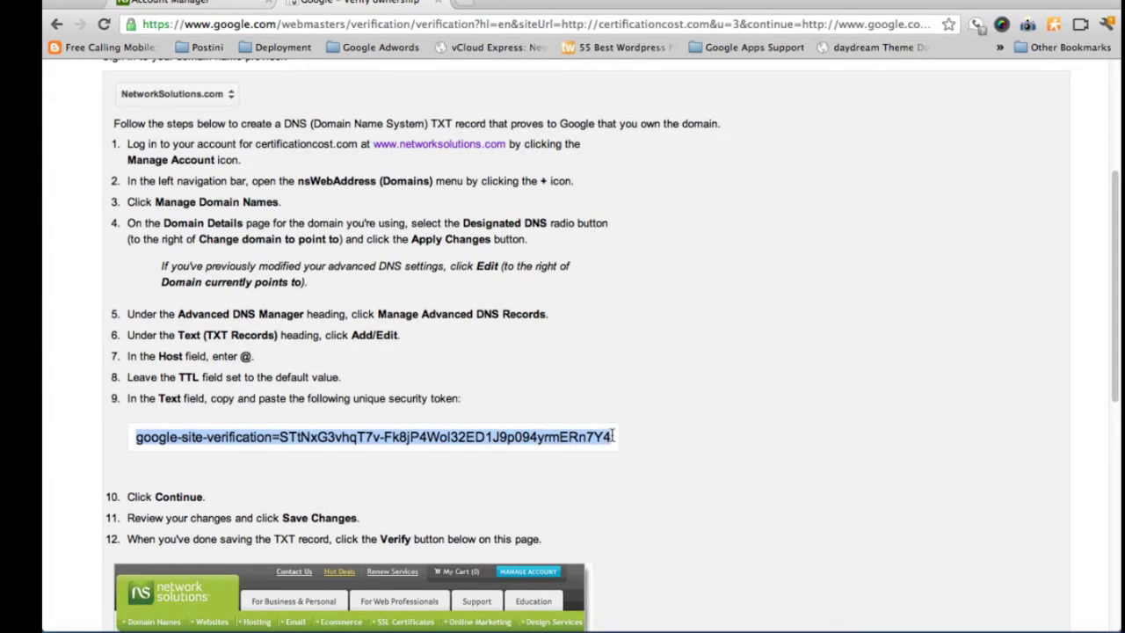
pyautogui.rightClick(597, 437)
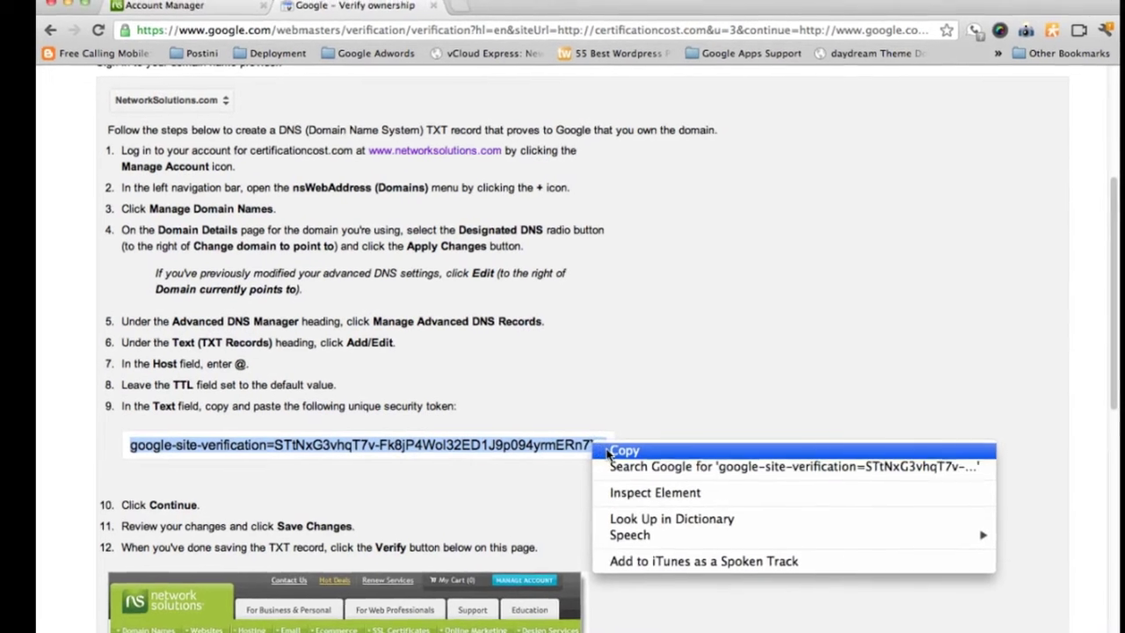
pyautogui.click(626, 443)
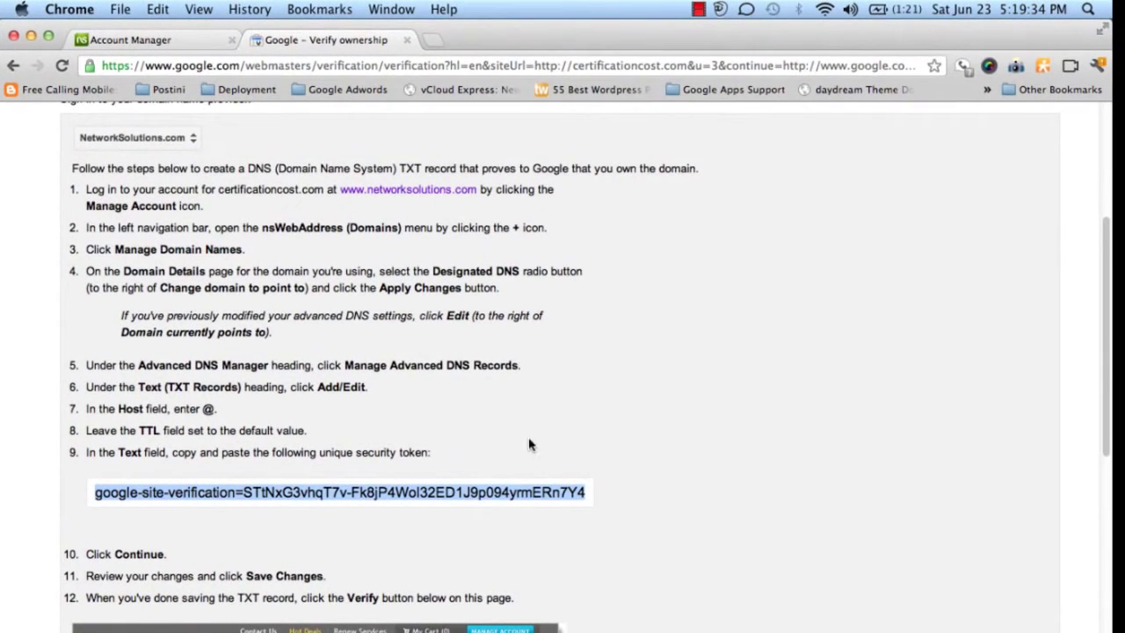
# - Show certificationcost.com's Advanced DNS page down to its empty Text (TXT Records) section
pyautogui.click(154, 44)
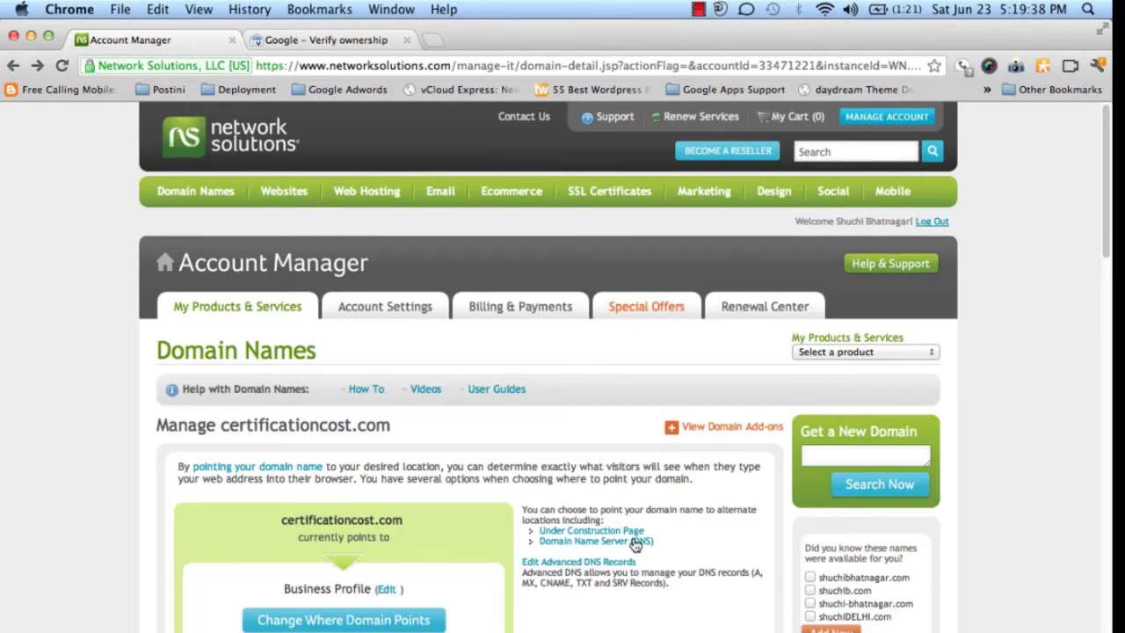
pyautogui.scroll(-3, 635, 545)
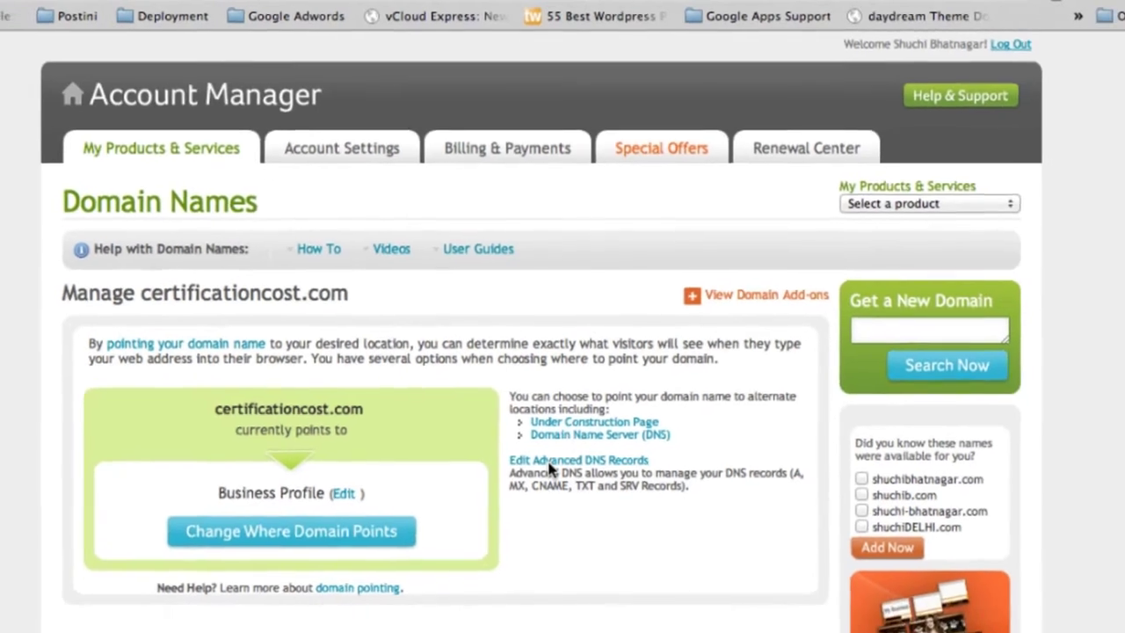
pyautogui.click(549, 489)
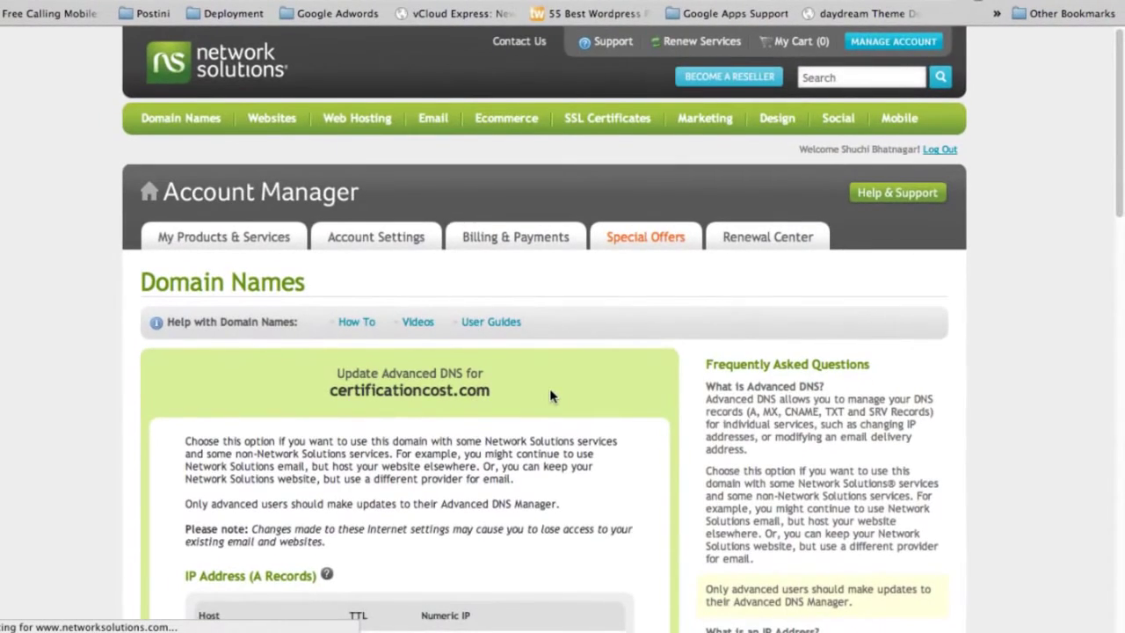
pyautogui.scroll(-2, 551, 396)
pyautogui.scroll(-2, 550, 395)
pyautogui.scroll(-2, 550, 395)
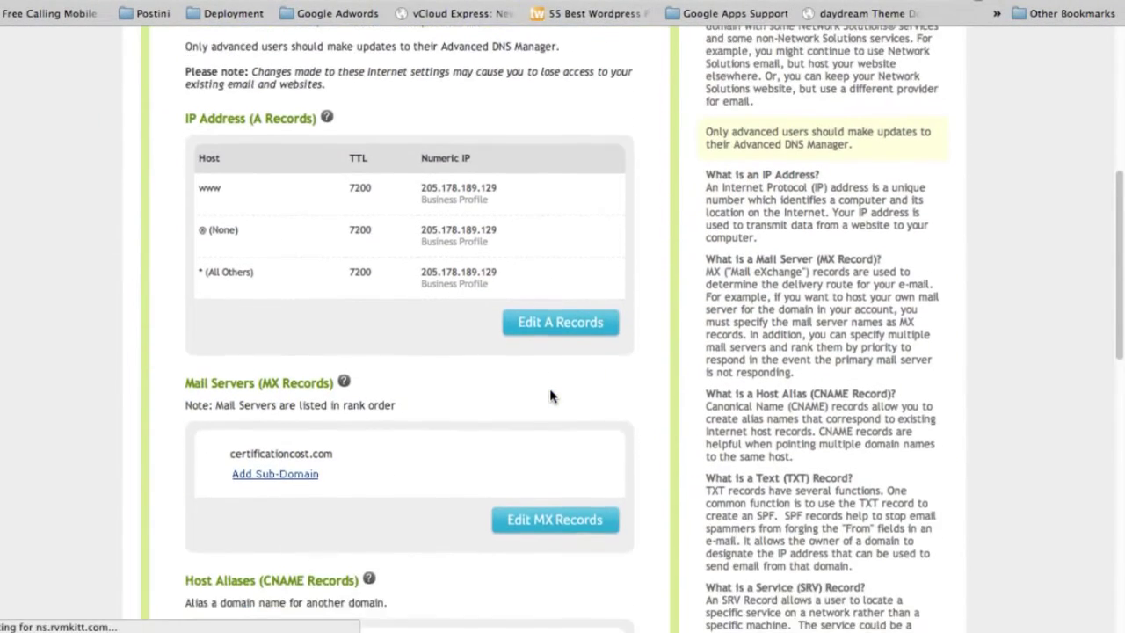
pyautogui.scroll(-2, 550, 395)
pyautogui.scroll(-2, 551, 396)
pyautogui.scroll(-2, 550, 395)
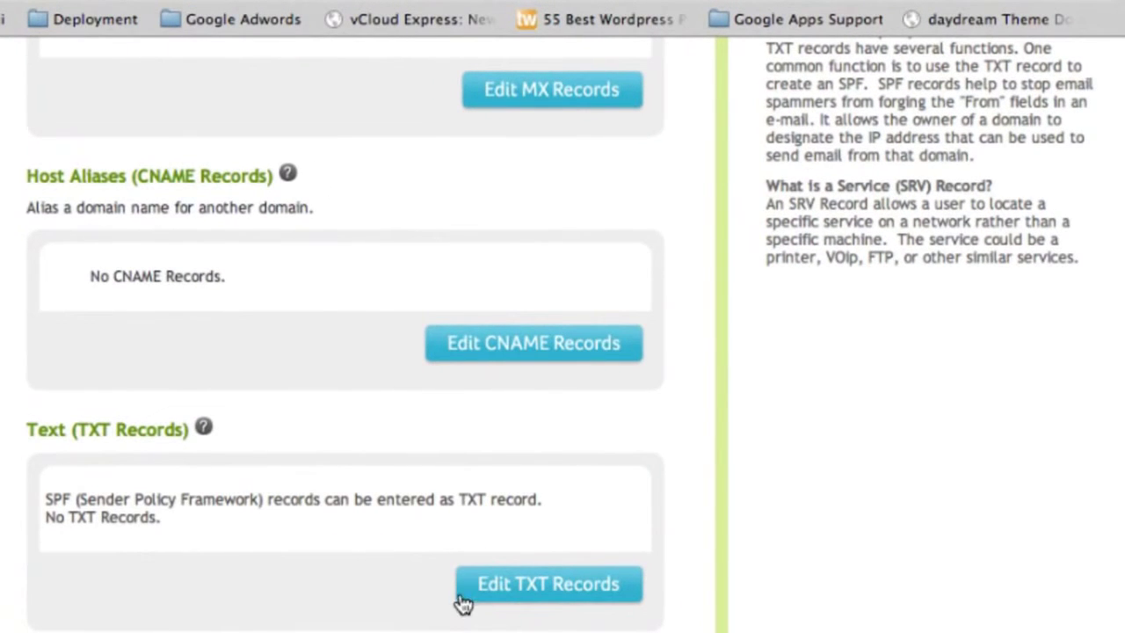
# - Enter a TXT record with host @ and the pasted Google verification token as text
pyautogui.click(517, 584)
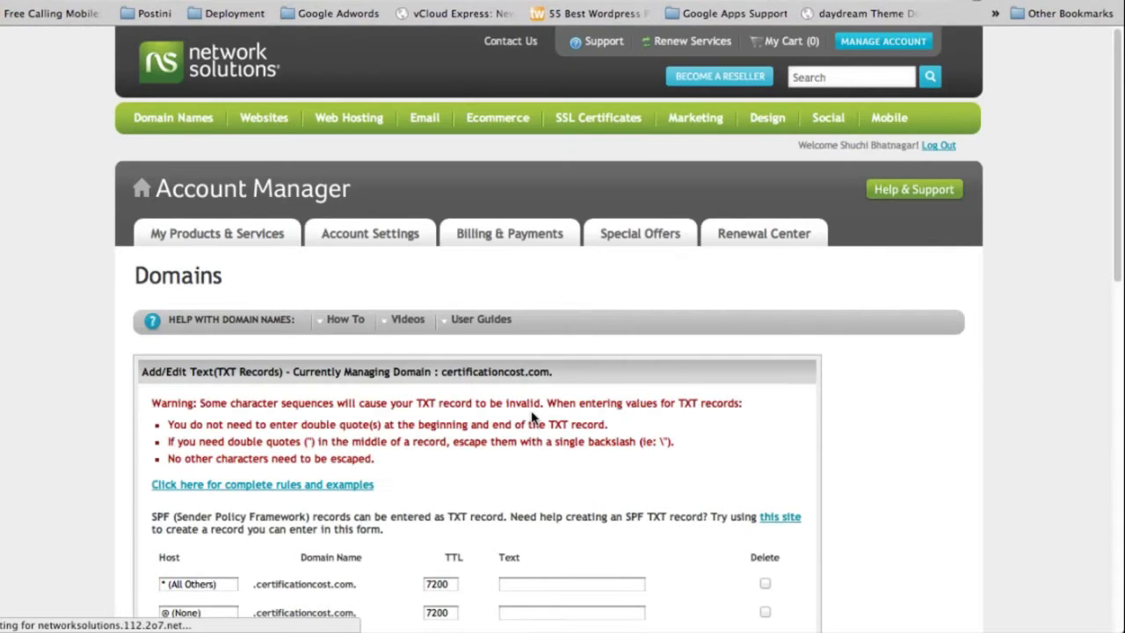
pyautogui.scroll(-2, 533, 422)
pyautogui.scroll(-2, 533, 422)
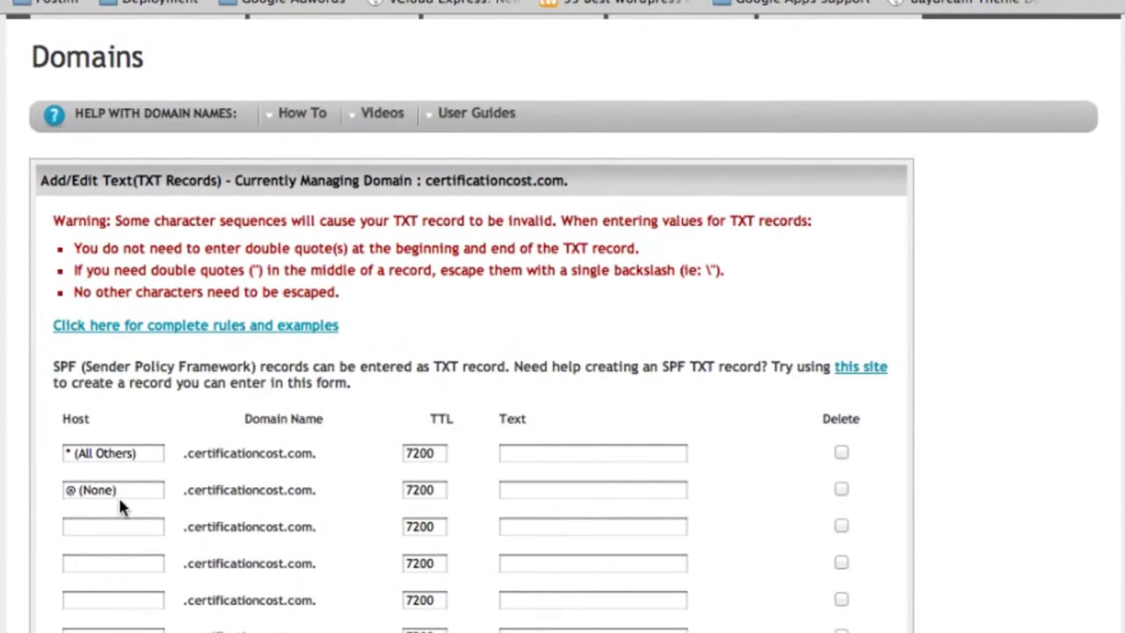
pyautogui.click(129, 491)
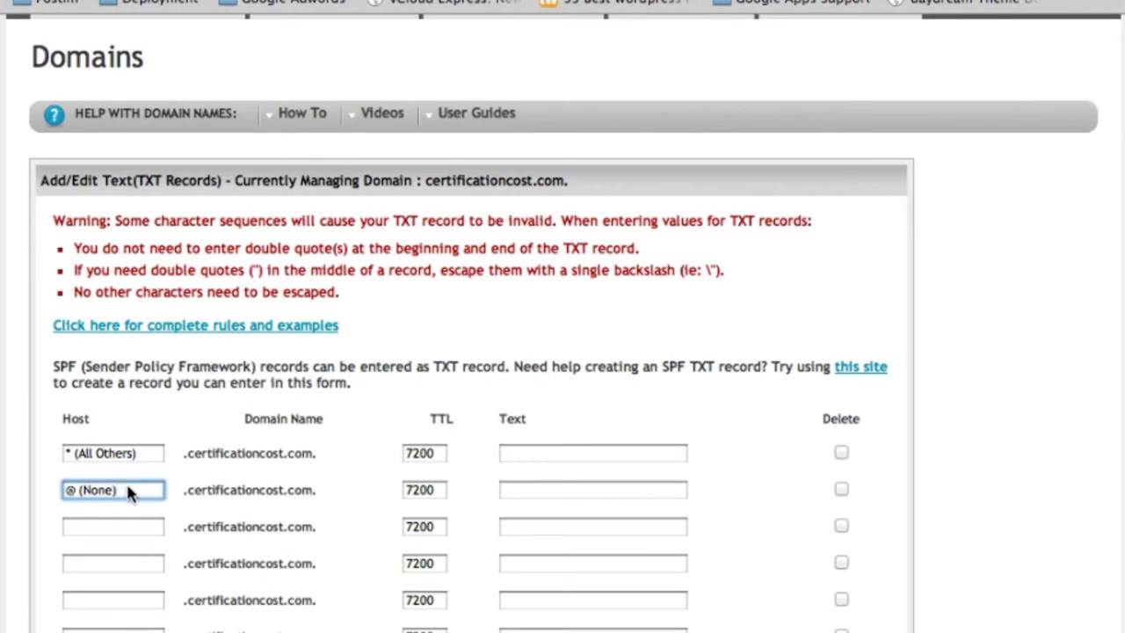
pyautogui.press('BackSpace')
pyautogui.press('BackSpace')
pyautogui.press('BackSpace')
pyautogui.press('BackSpace')
pyautogui.press('BackSpace')
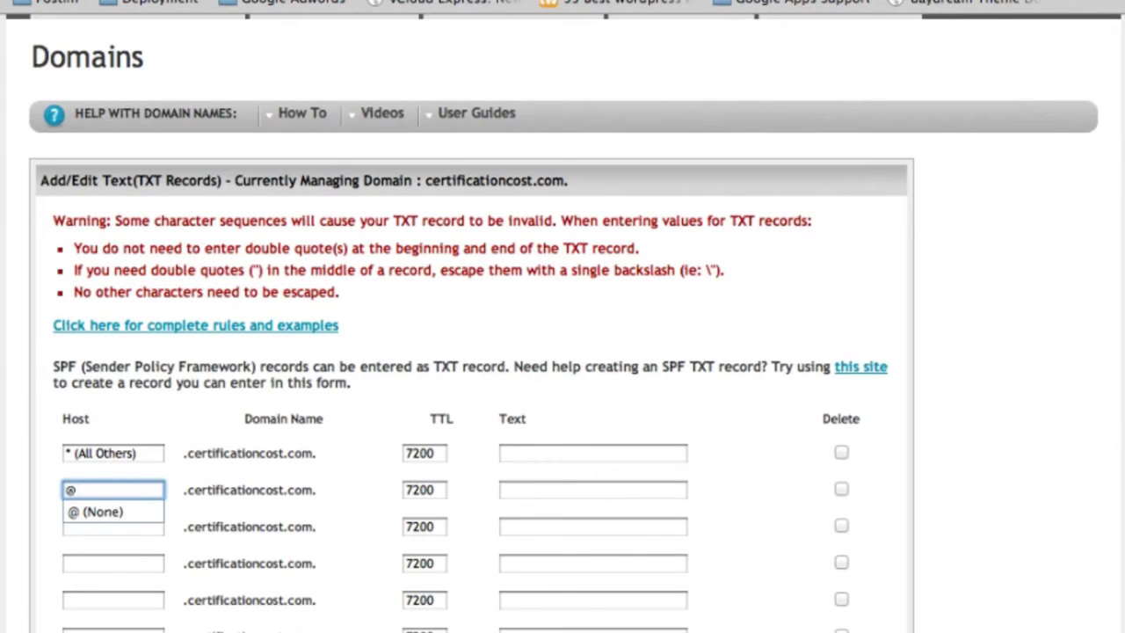
pyautogui.press('Tab')
pyautogui.press('Tab')
pyautogui.hotkey('ctrl', 'v')
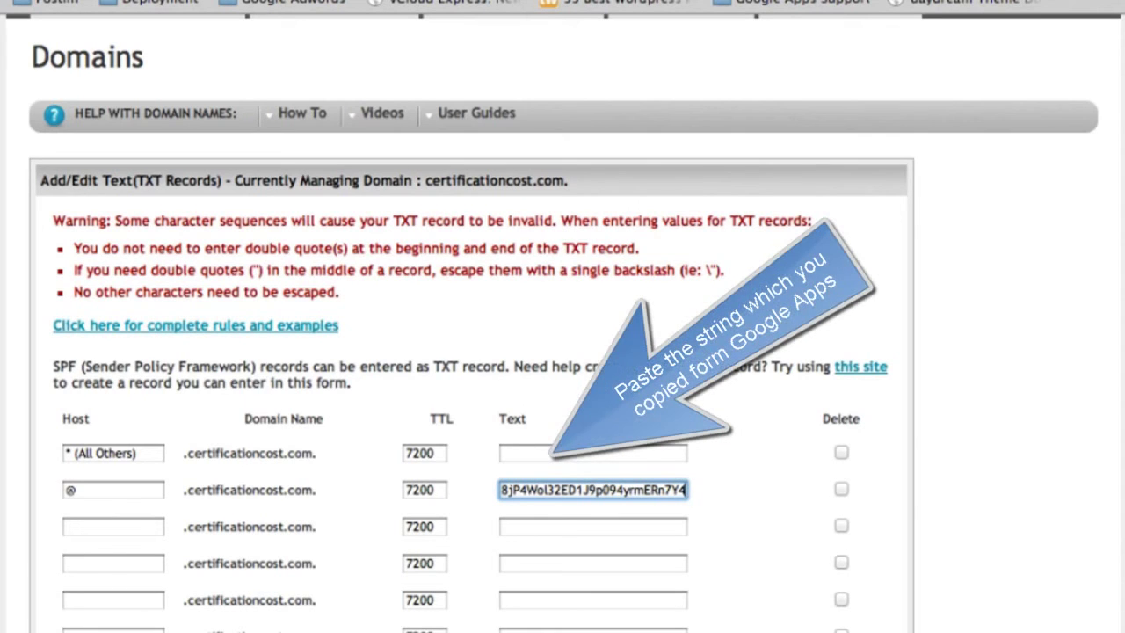
# - Confirm the new TXT record and save the DNS changes for certificationcost.com
pyautogui.scroll(-3, 779, 601)
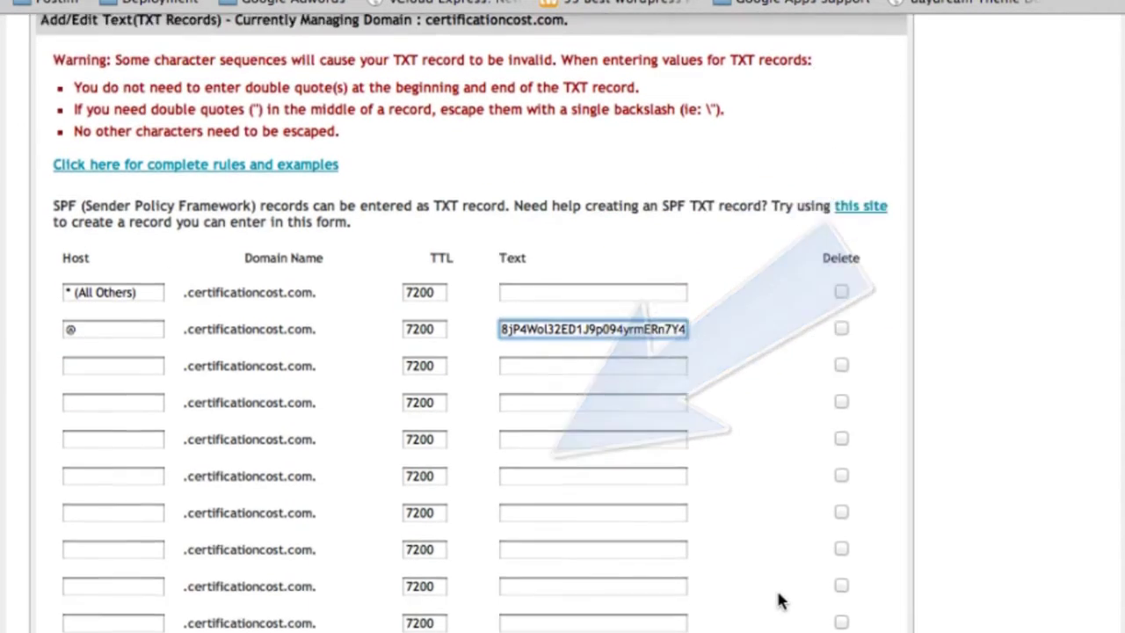
pyautogui.scroll(-5, 780, 600)
pyautogui.scroll(-2, 779, 598)
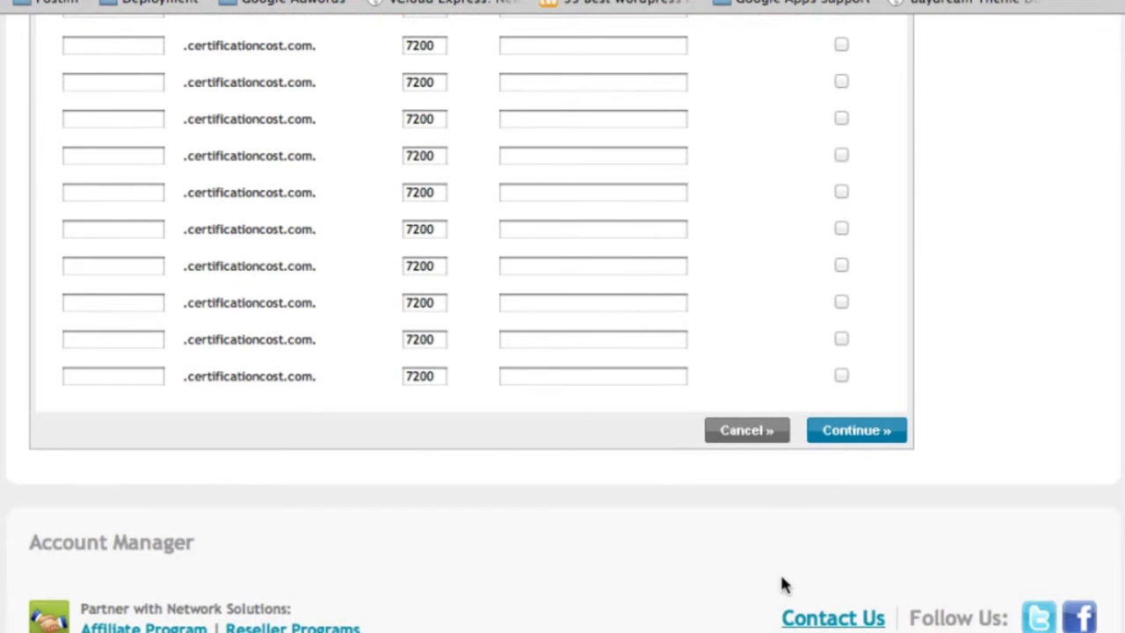
pyautogui.click(852, 439)
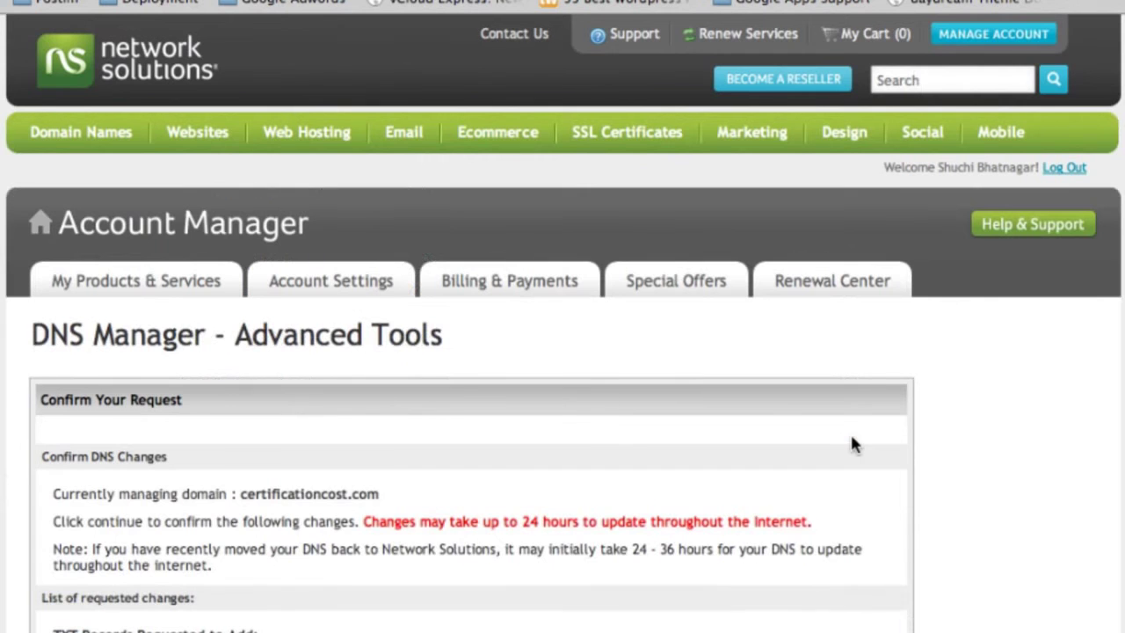
pyautogui.scroll(-1, 713, 491)
pyautogui.scroll(-3, 440, 518)
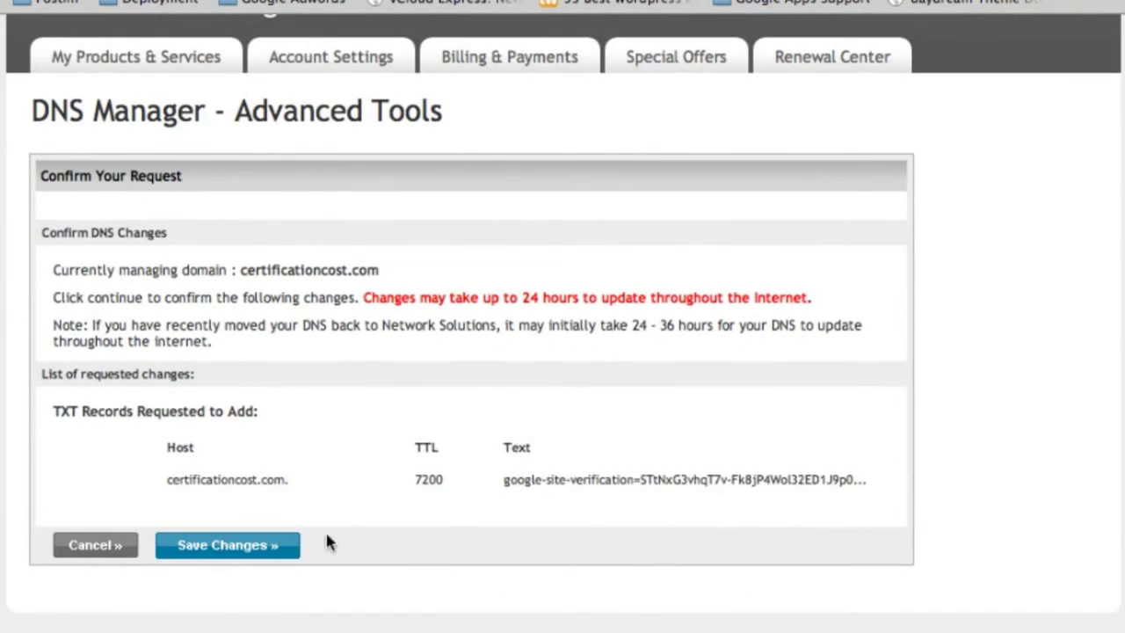
pyautogui.click(274, 551)
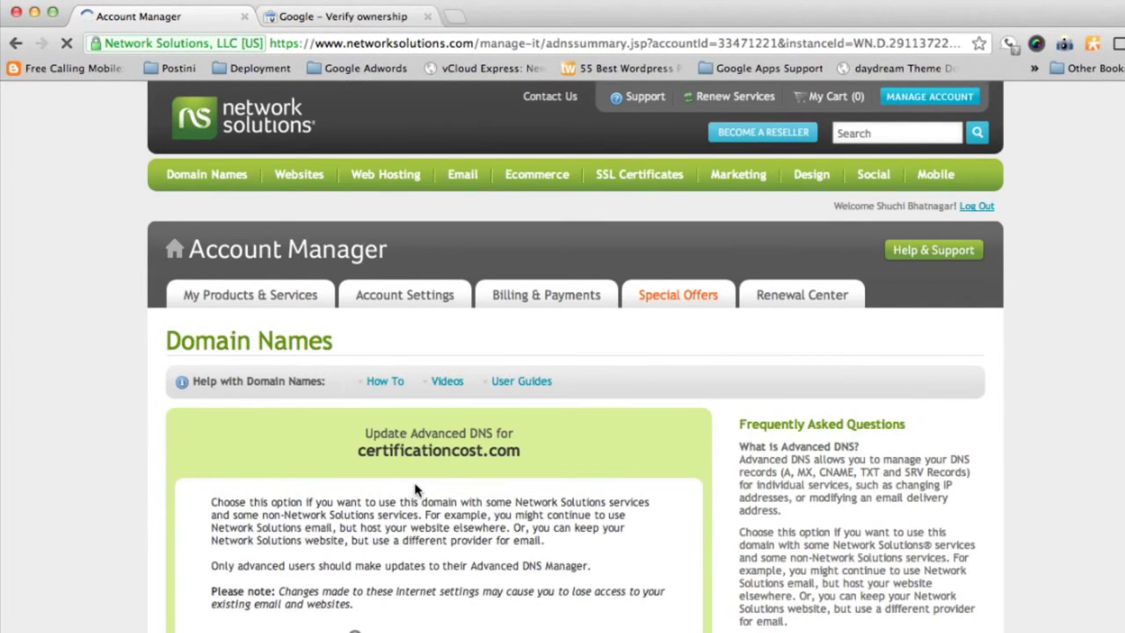
# - Run VERIFY twice until certificationcost.com ownership succeeds, then continue to Google Apps setup
pyautogui.click(322, 17)
pyautogui.scroll(-2, 701, 440)
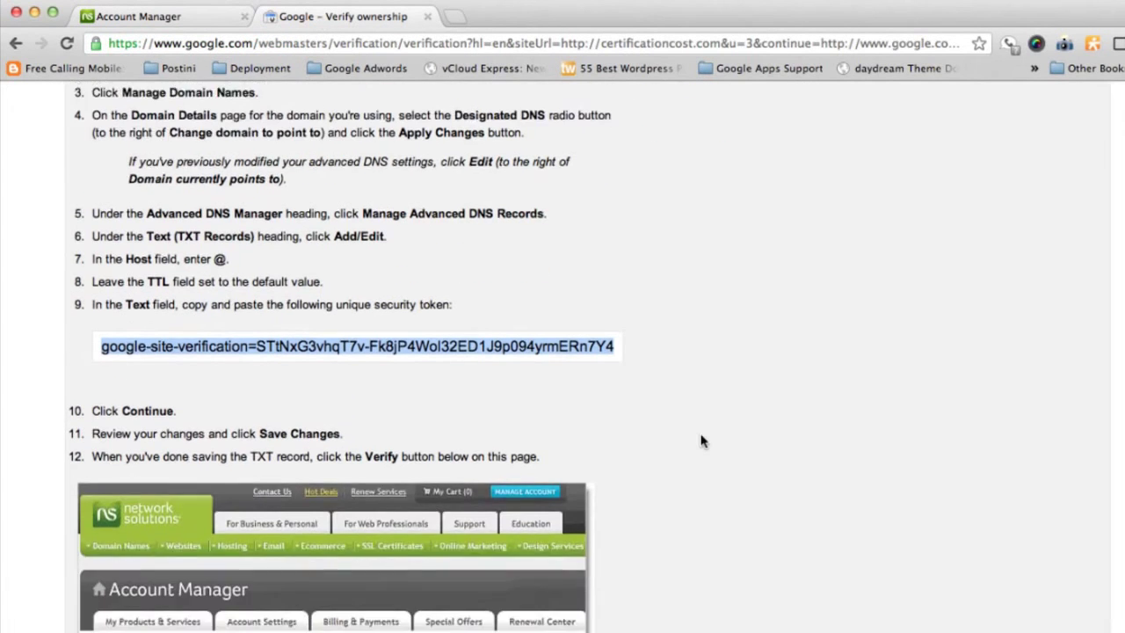
pyautogui.scroll(-3, 700, 440)
pyautogui.scroll(-1, 700, 441)
pyautogui.scroll(-3, 700, 440)
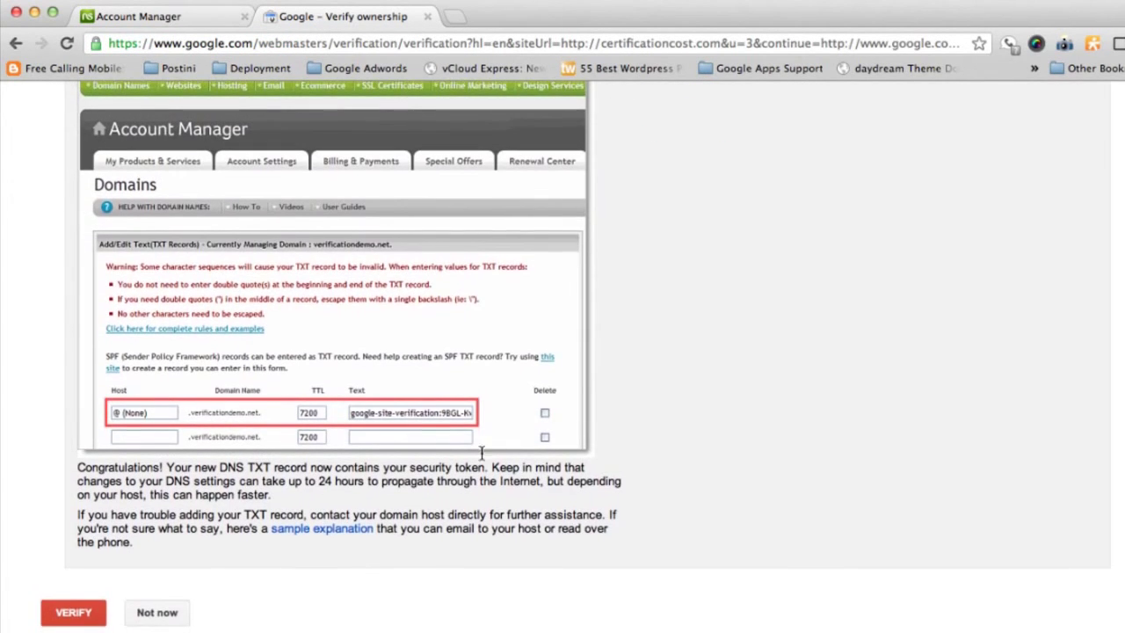
pyautogui.click(69, 621)
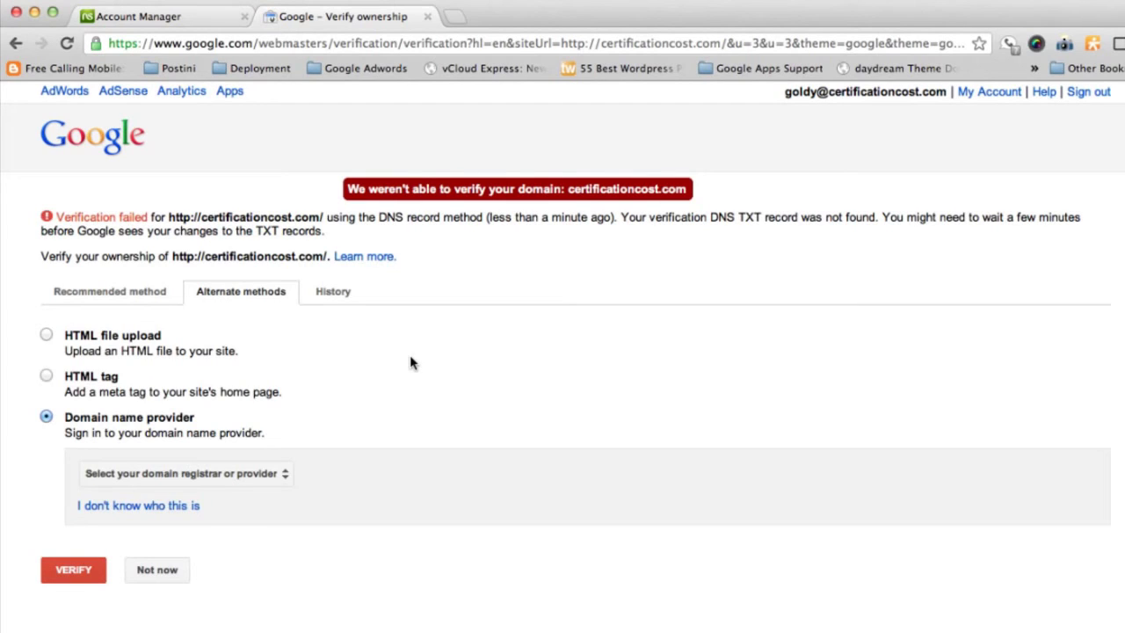
pyautogui.click(79, 579)
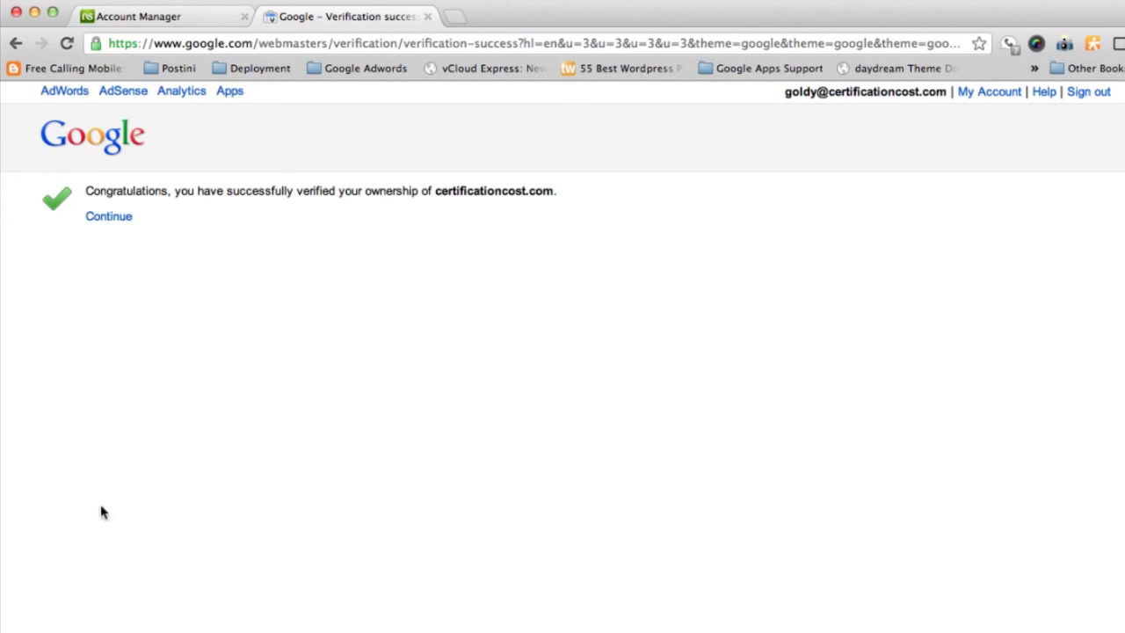
pyautogui.click(109, 217)
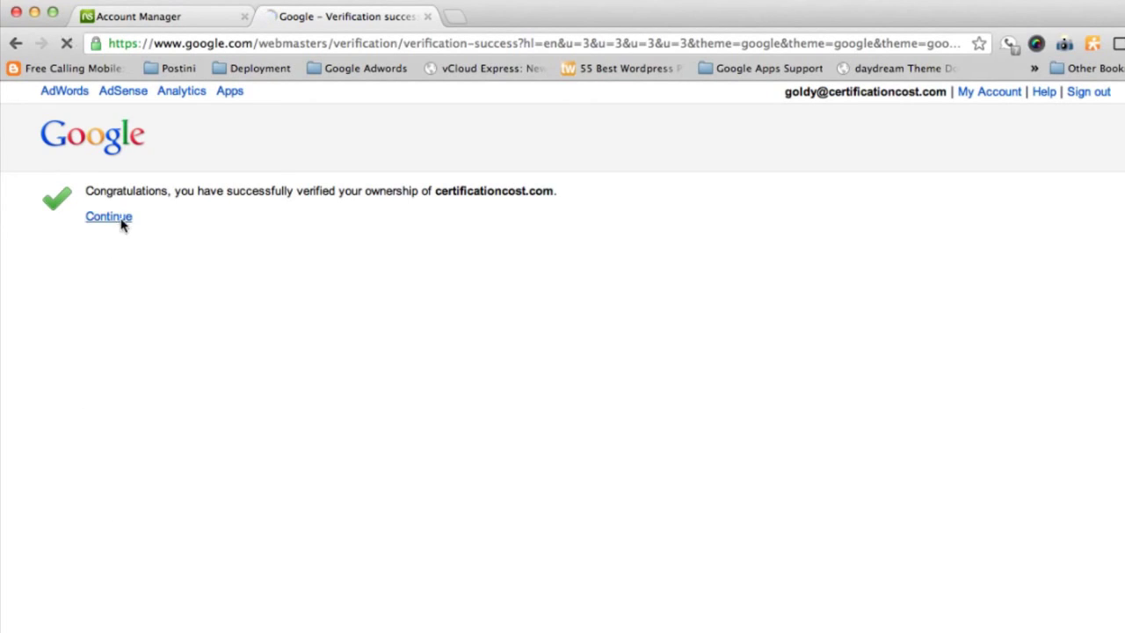